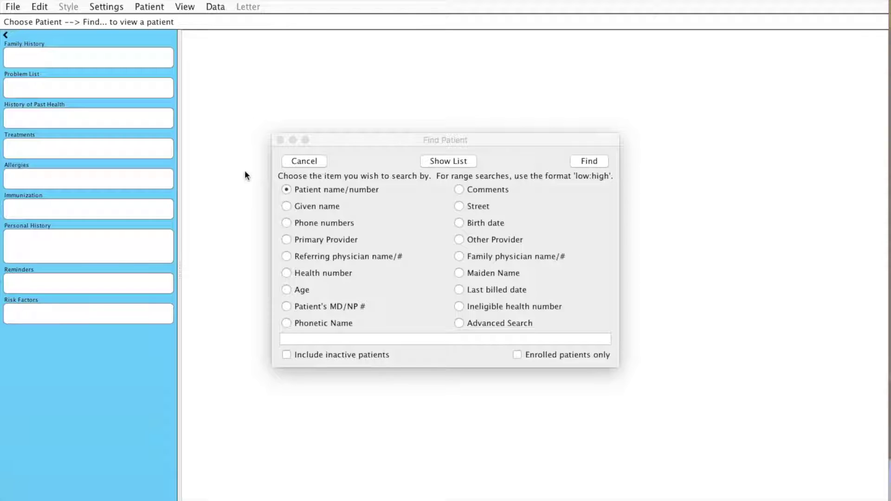
Search patients for 'diabet' and open the matching diabetic demo patient's chart.
click(377, 151)
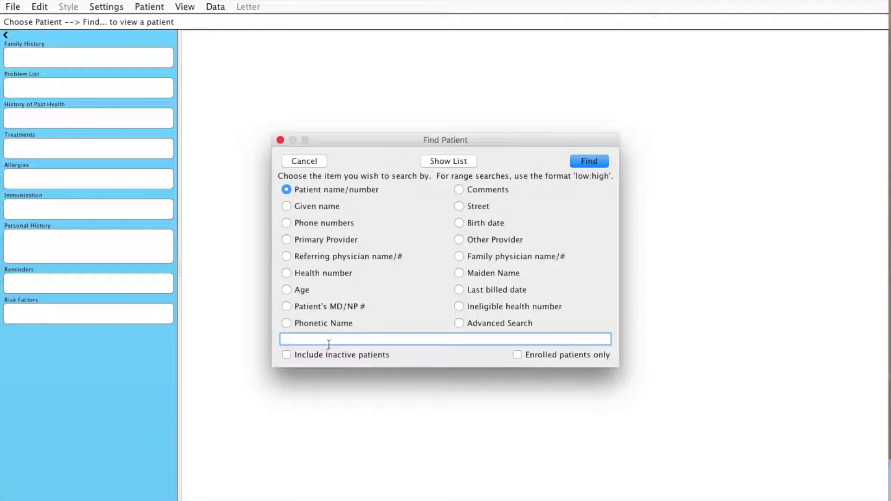
text(diabet)
key(Return)
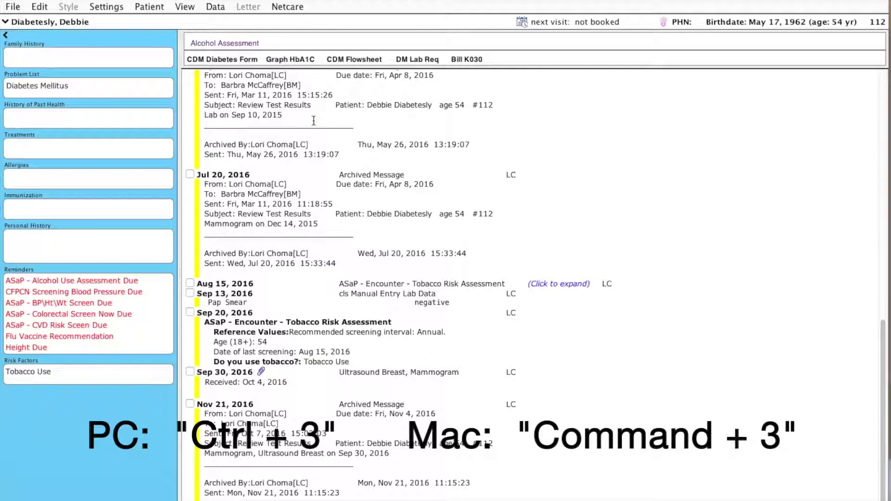
key(super+3)
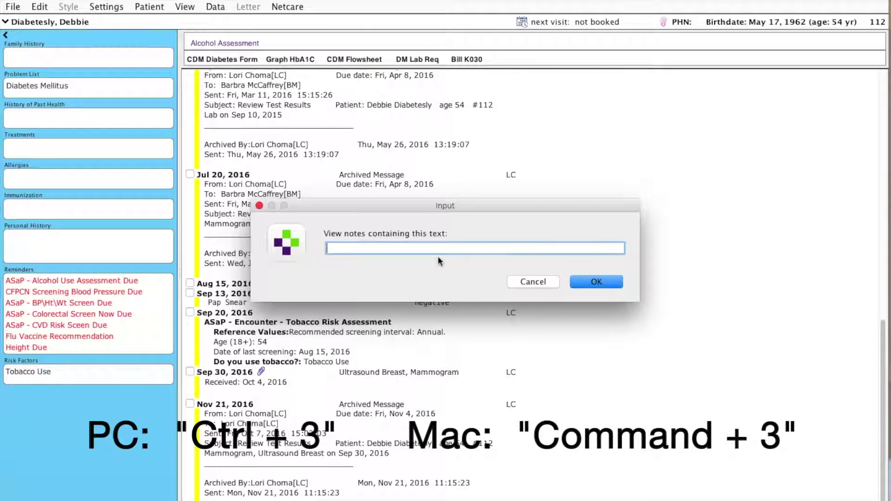
text(Mammogram)
key(Return)
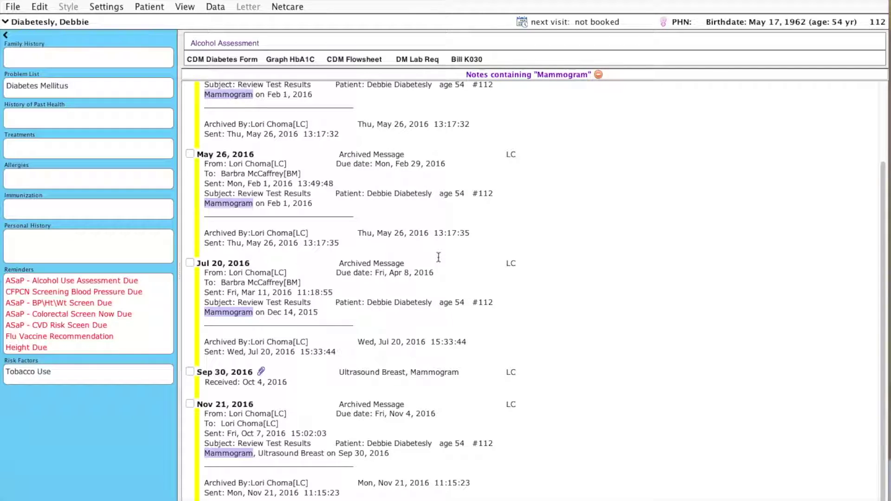
scroll(438, 257, up, 3)
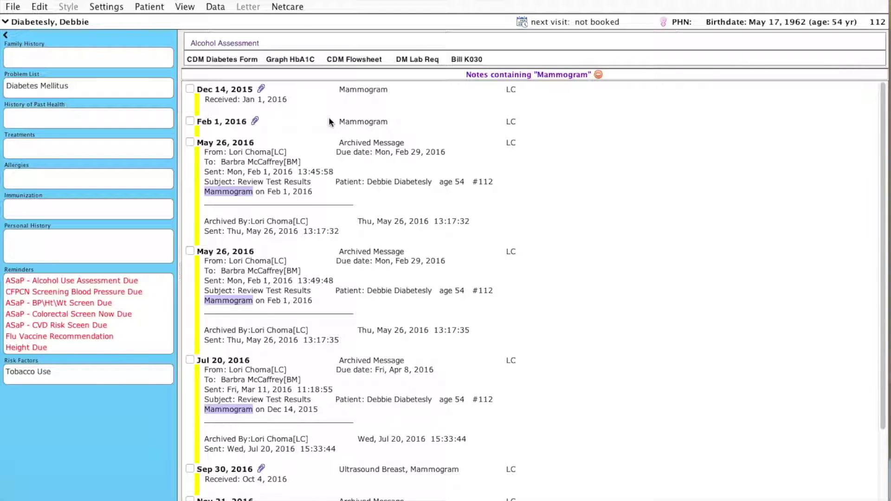
scroll(329, 121, down, 3)
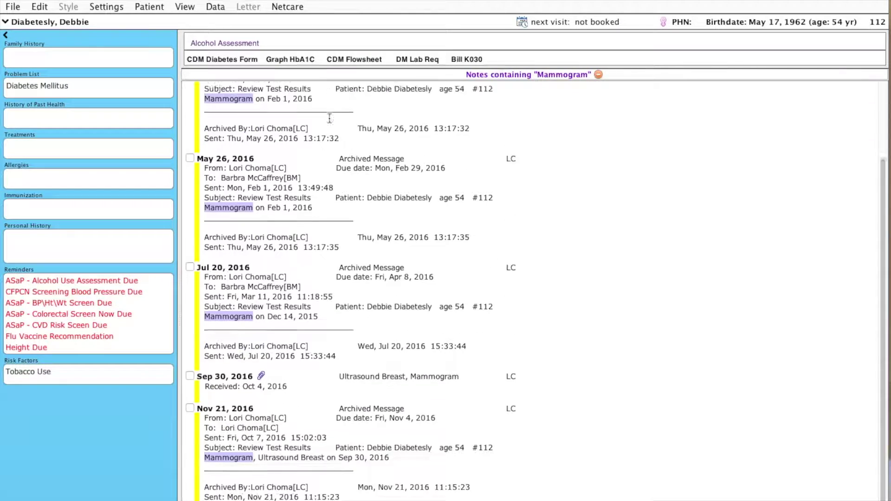
click(599, 75)
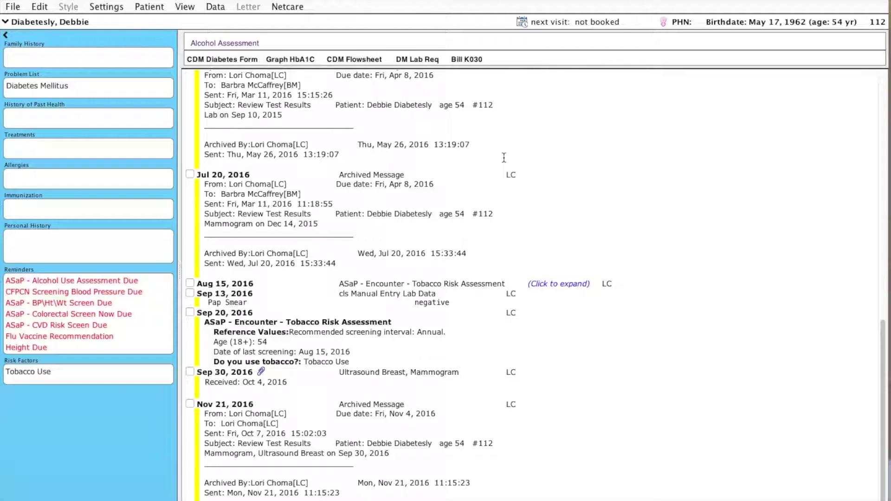
In Edit Searches, add a new search named 'Mammogram' and start its first criterion line.
click(101, 9)
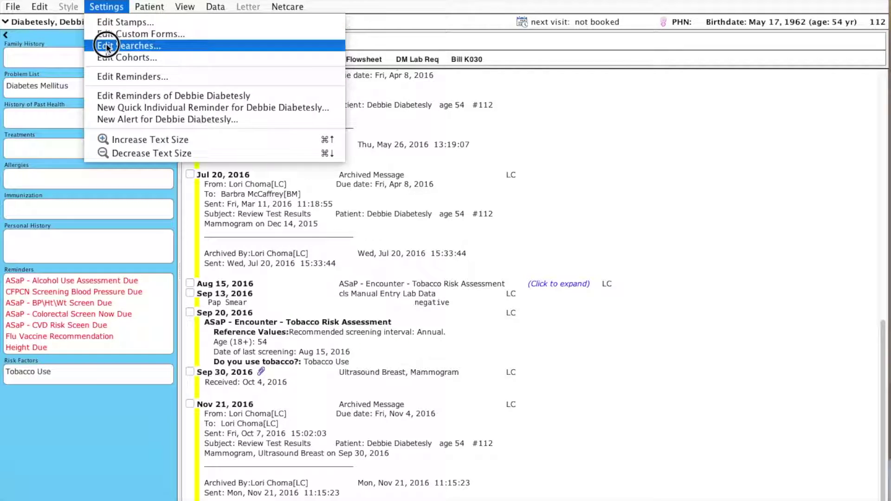
click(108, 46)
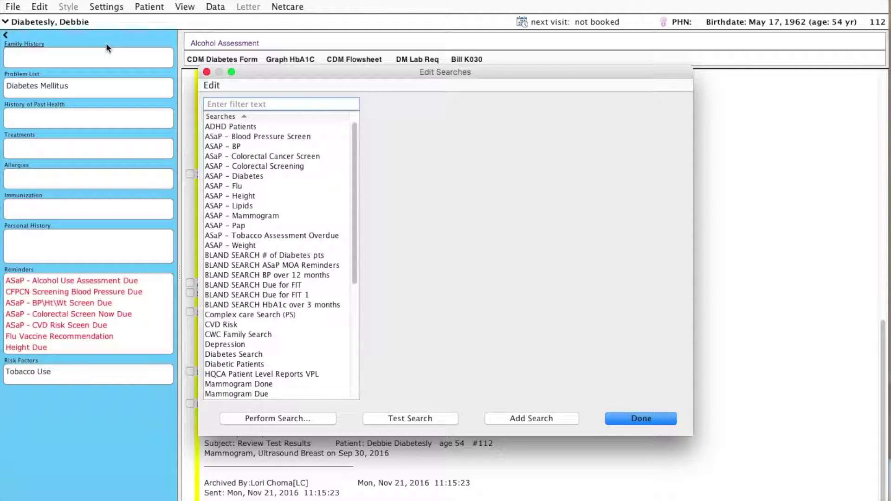
click(519, 422)
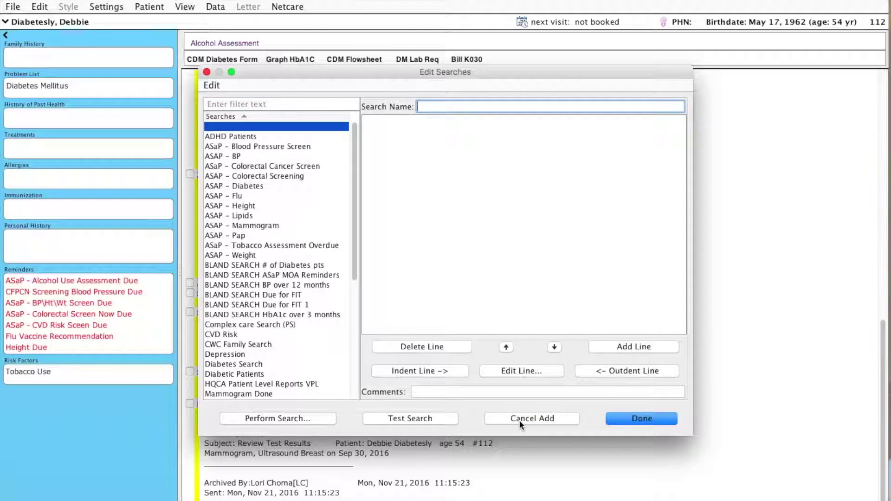
text(Mammogram)
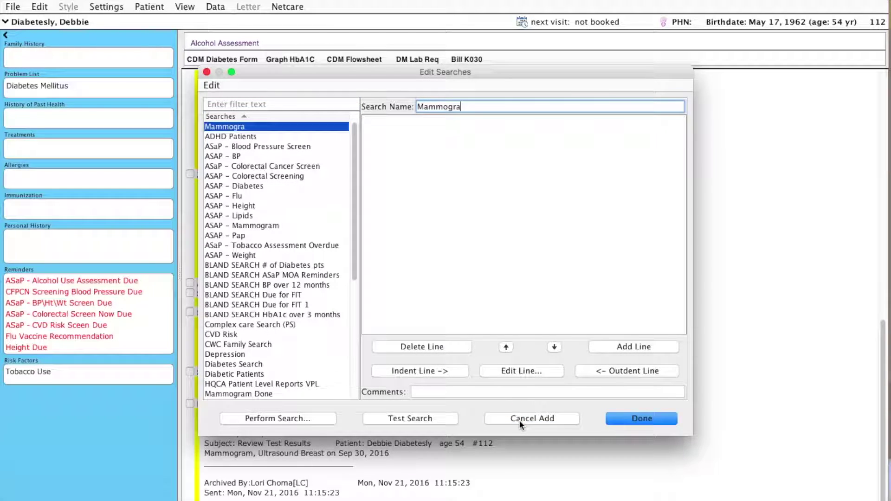
click(625, 349)
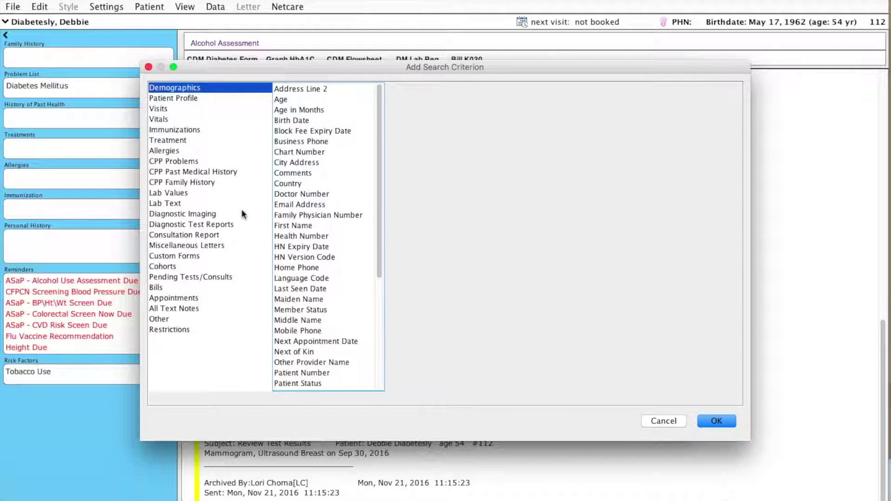
Add the Diagnostic Imaging criterion 'Mammogram months since latest <= 24' to the search.
click(208, 215)
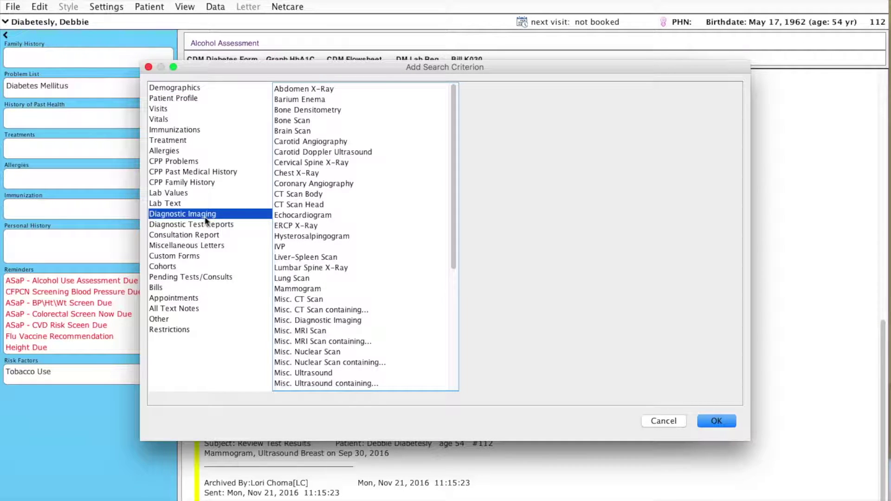
click(202, 224)
click(199, 235)
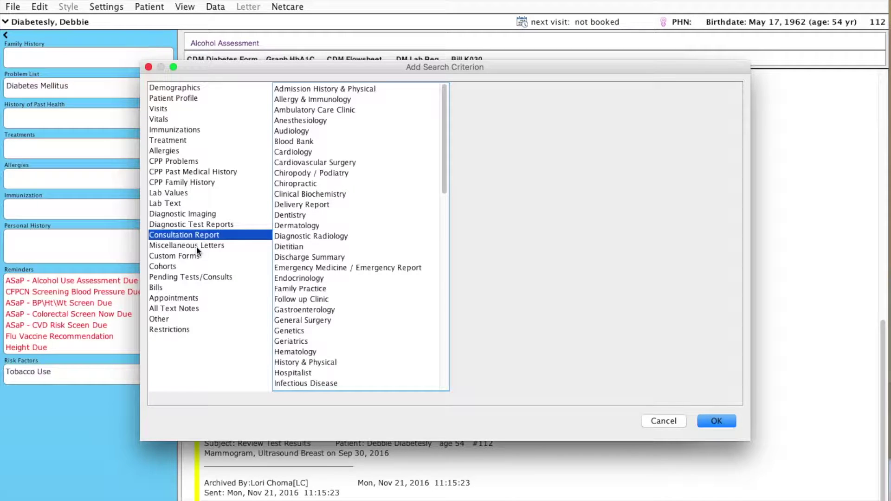
click(196, 245)
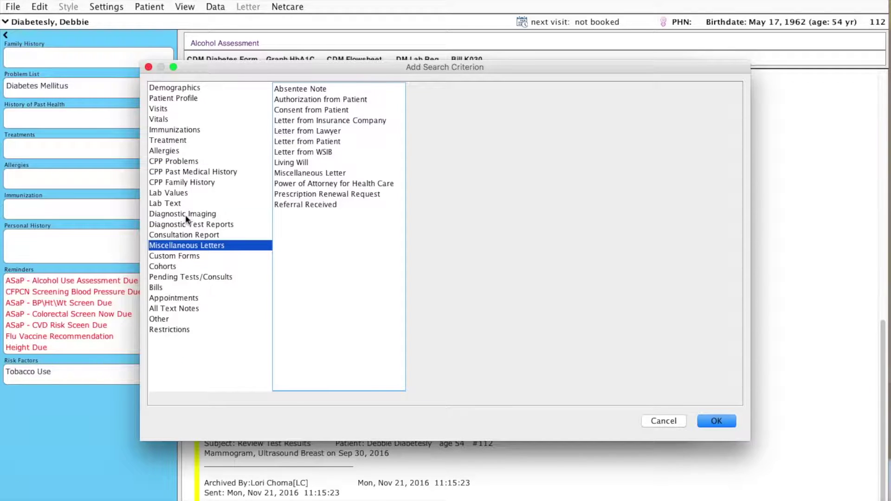
click(186, 214)
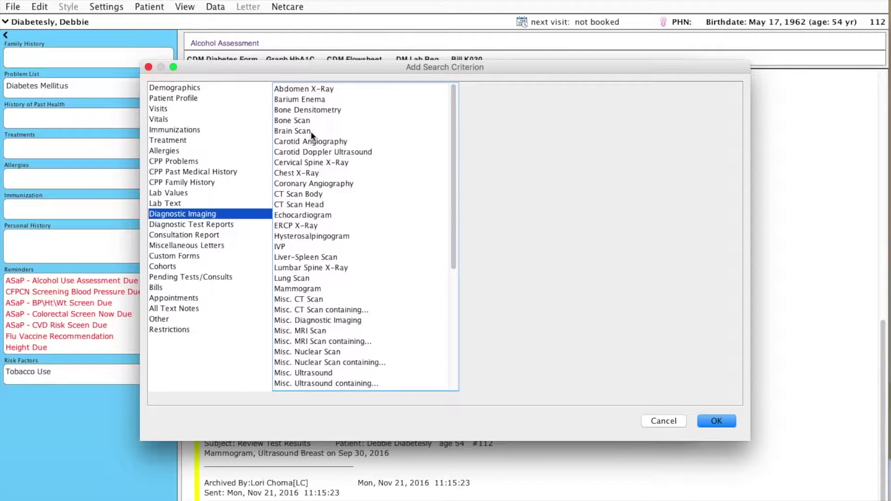
click(310, 289)
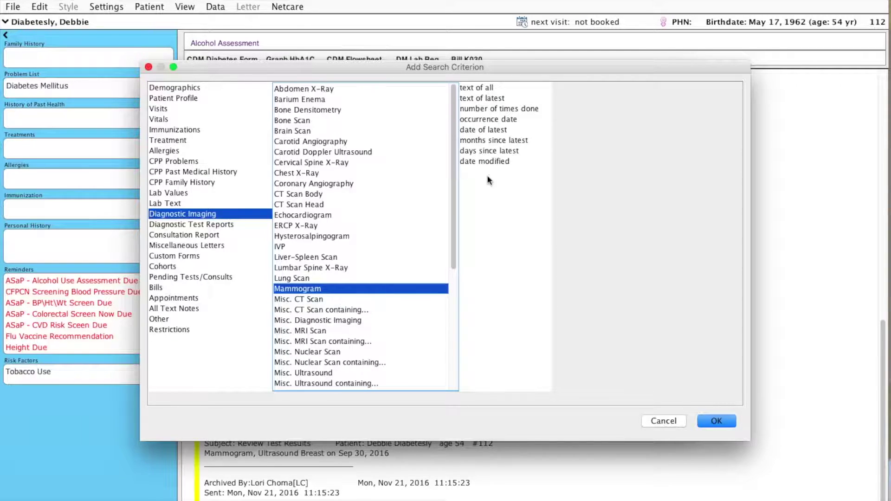
click(498, 140)
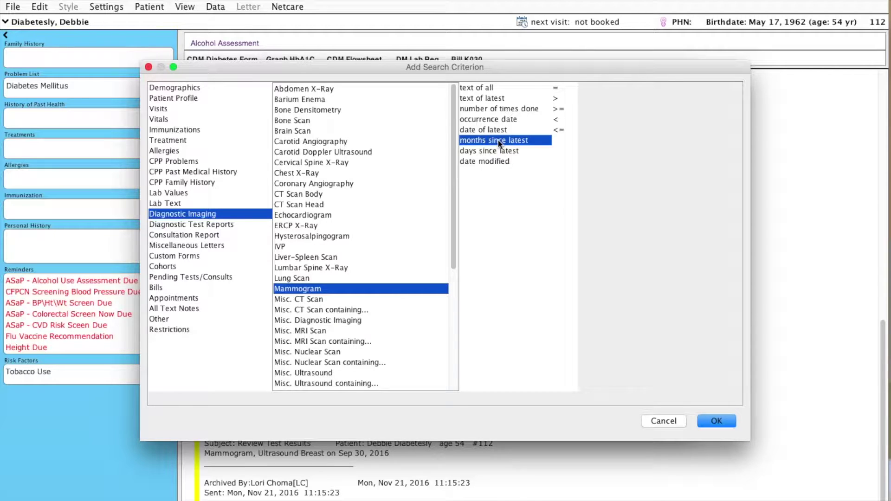
click(562, 131)
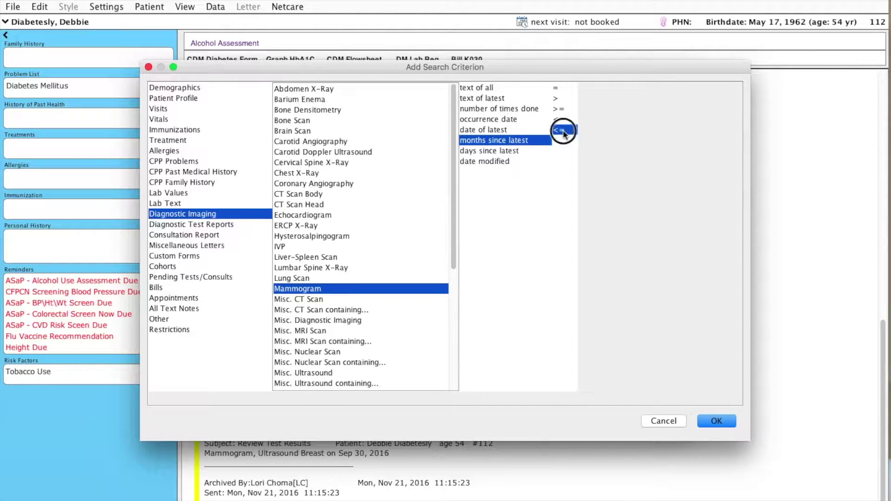
text(24)
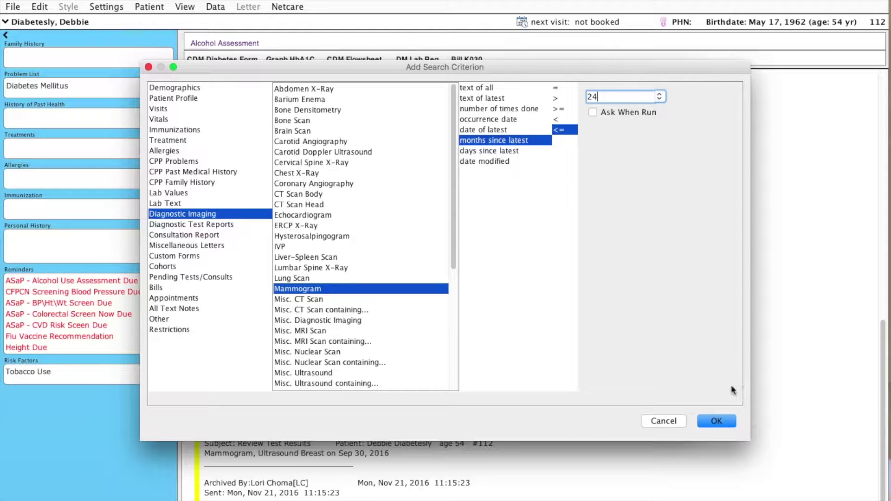
click(716, 421)
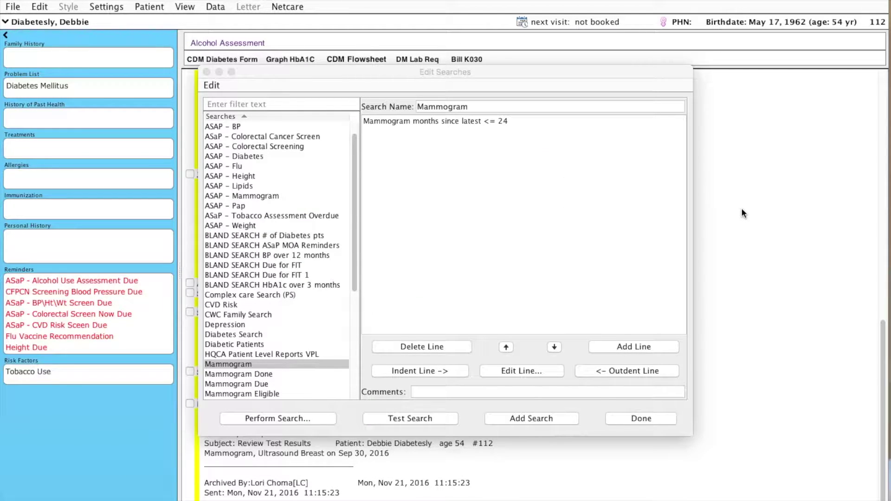
click(650, 347)
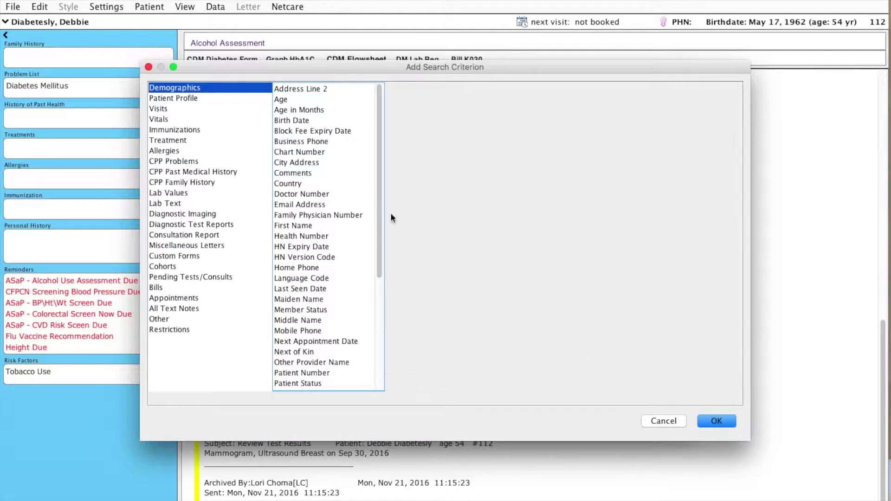
Add the Demographics criterion Age >= 50.
click(304, 99)
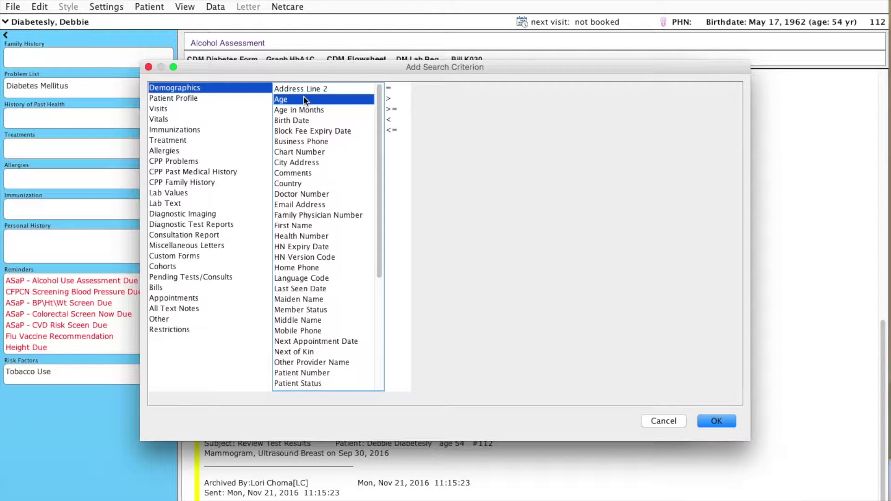
click(395, 99)
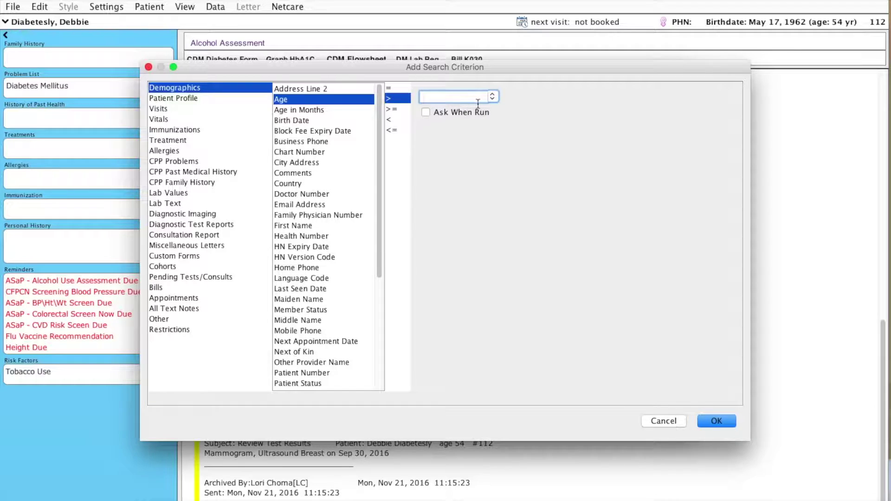
text(50)
click(398, 108)
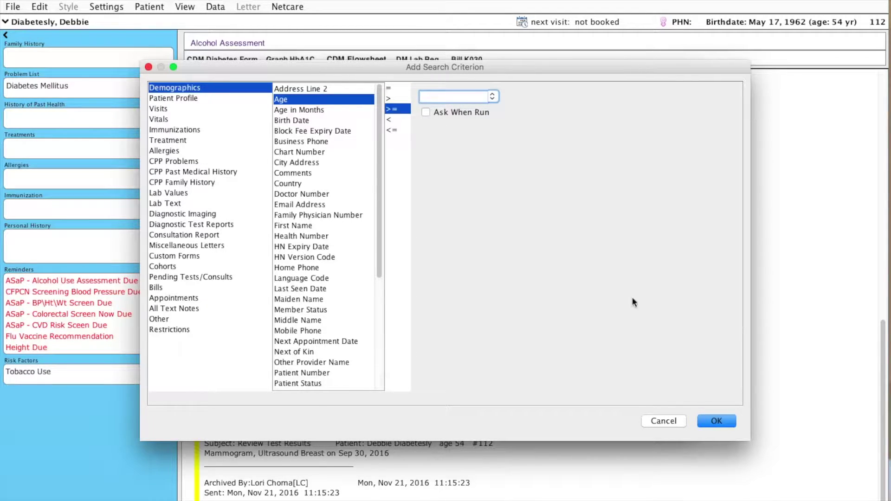
click(715, 421)
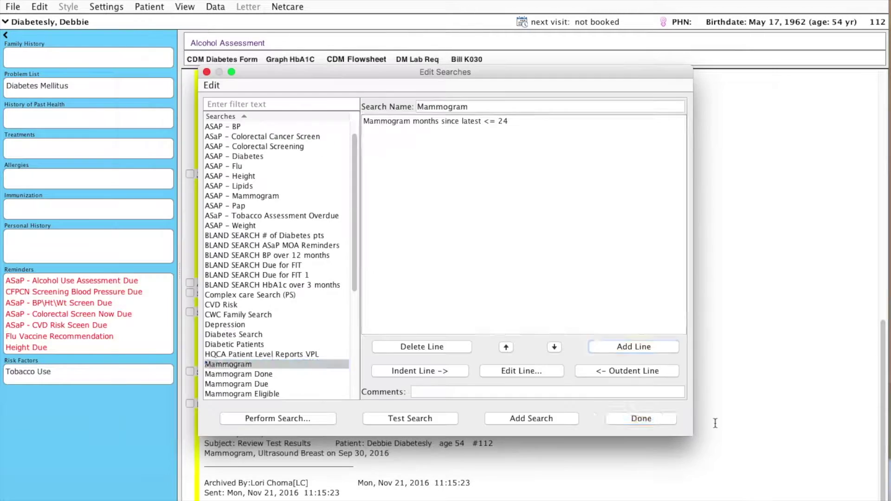
Add a second age criterion, Age < 75.
click(635, 346)
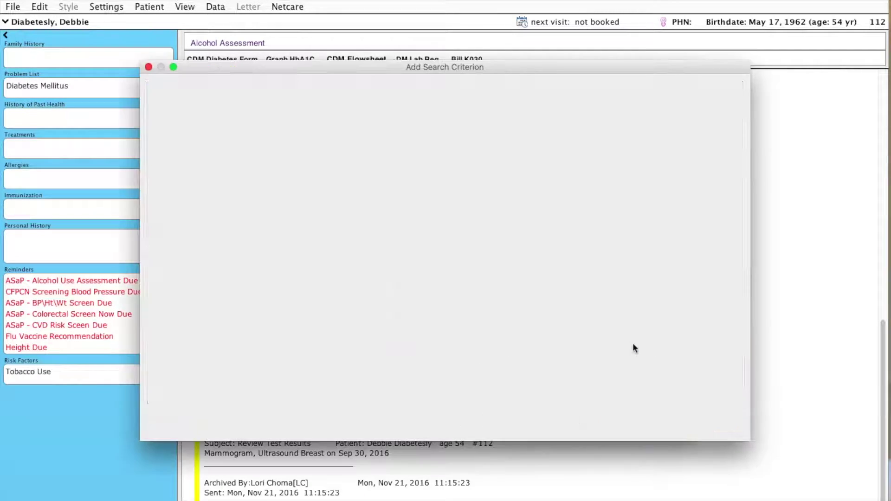
click(298, 100)
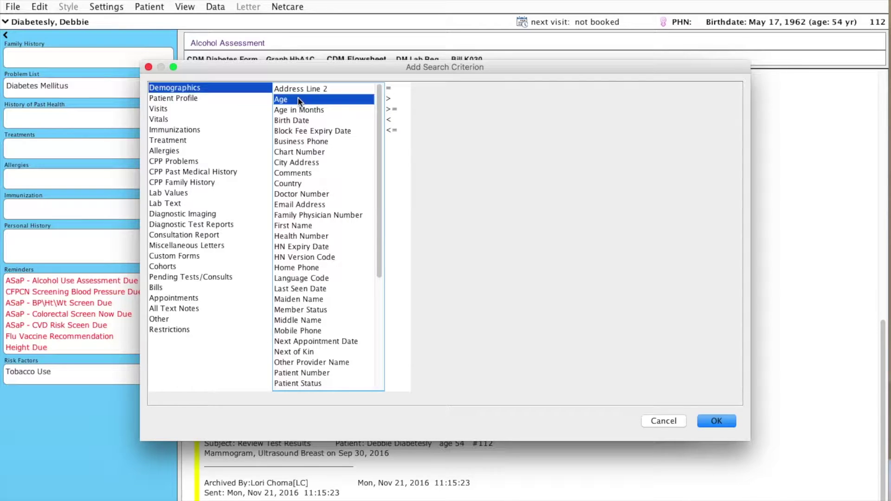
click(398, 120)
text(75)
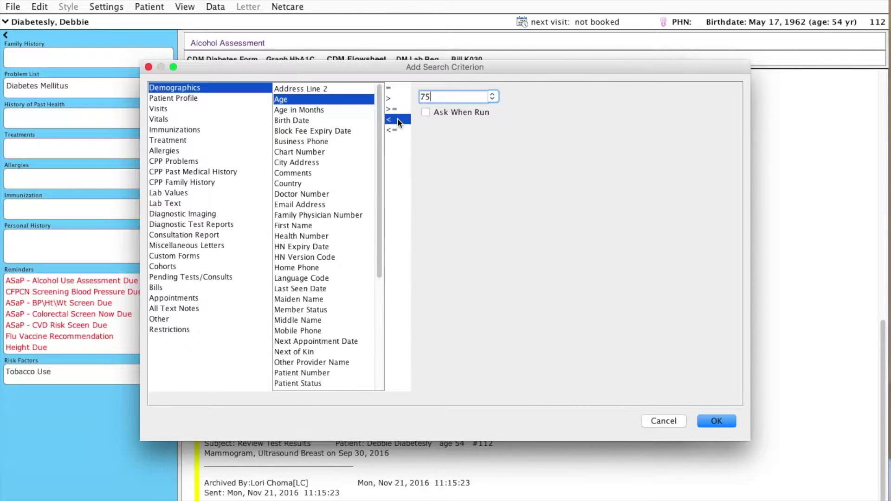
click(729, 422)
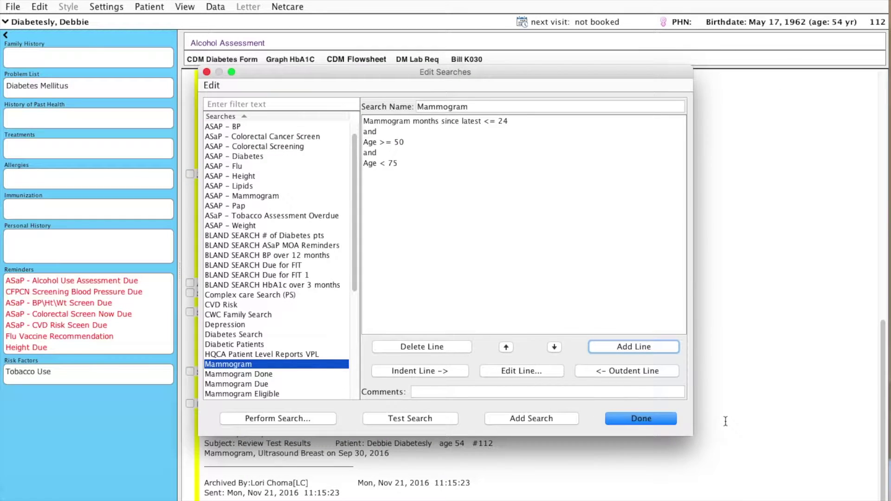
Add the criterion Sex is female to complete the search.
click(638, 345)
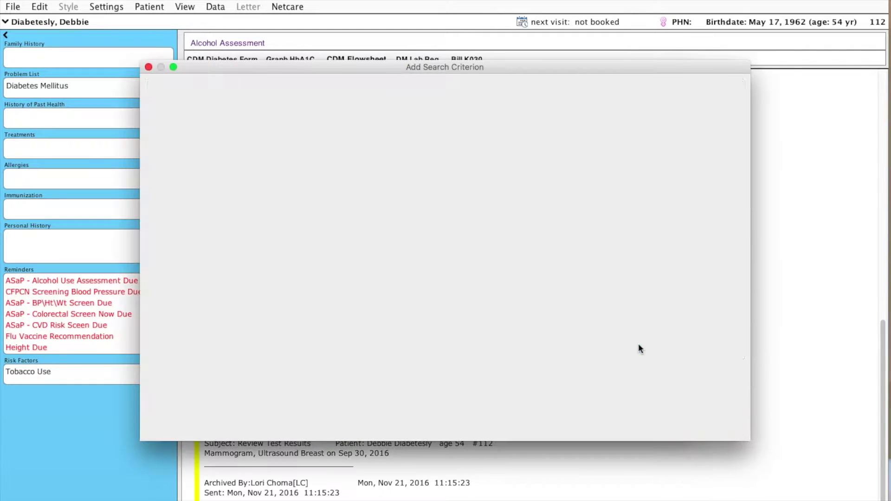
scroll(322, 190, down, 8)
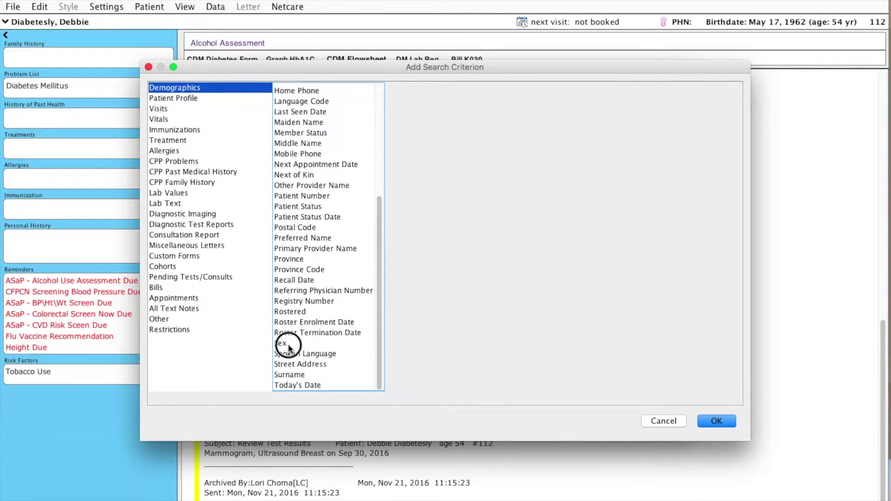
click(288, 343)
click(401, 98)
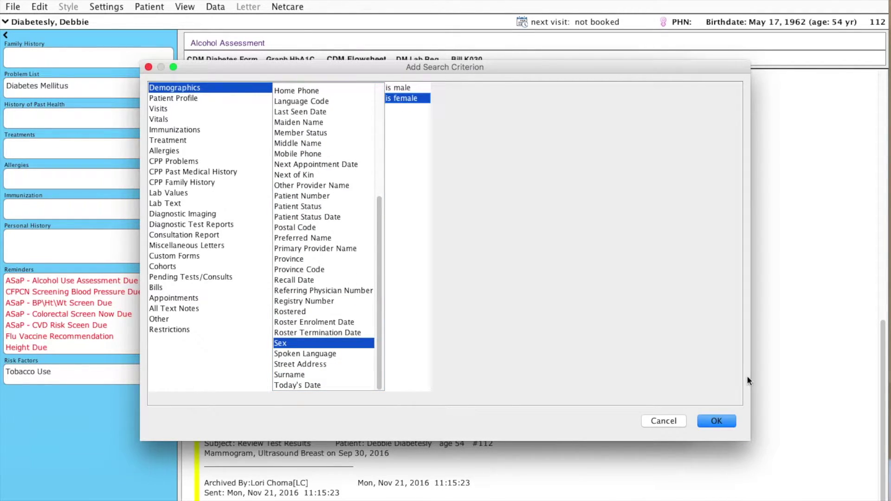
click(717, 421)
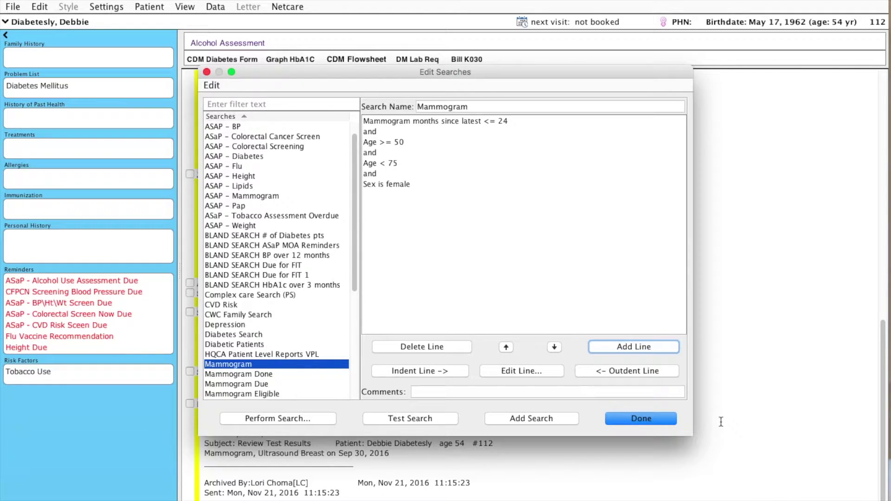
click(296, 420)
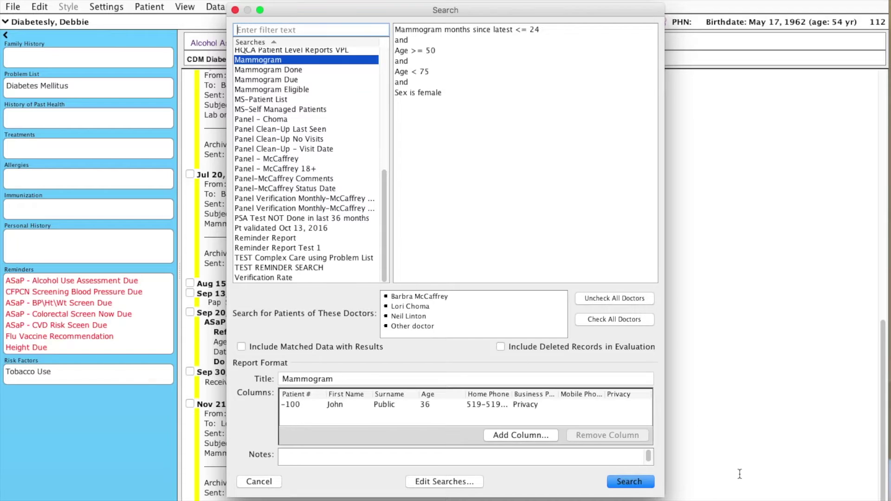
Run the Mammogram search to generate its patient report.
click(641, 486)
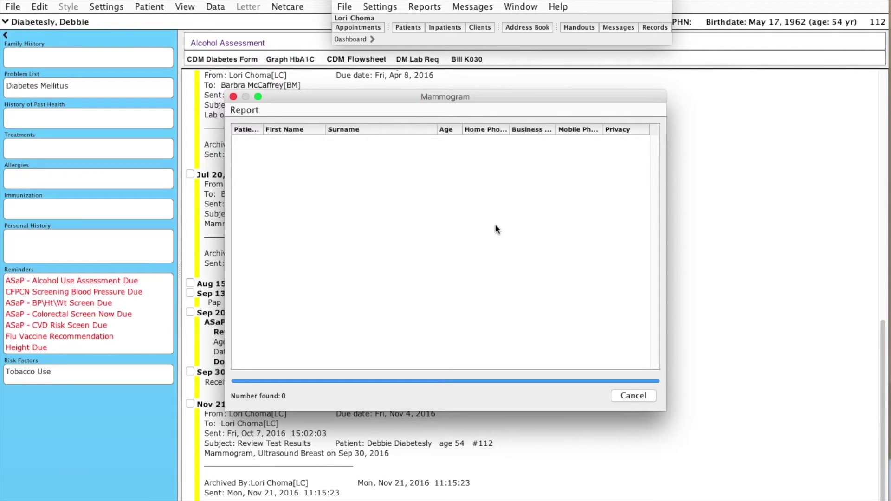